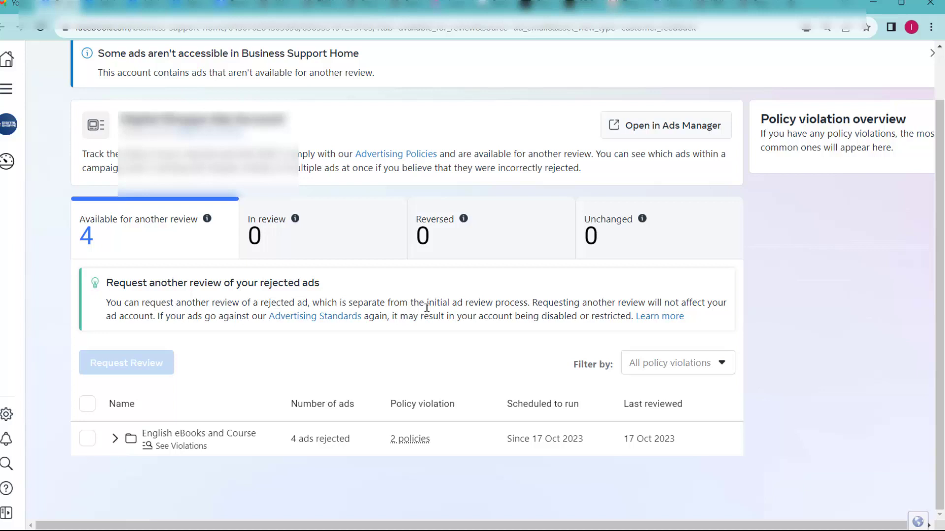
Look up Business Support Home in the list of all tools and close the list again.
scroll(396, 305, up, 1)
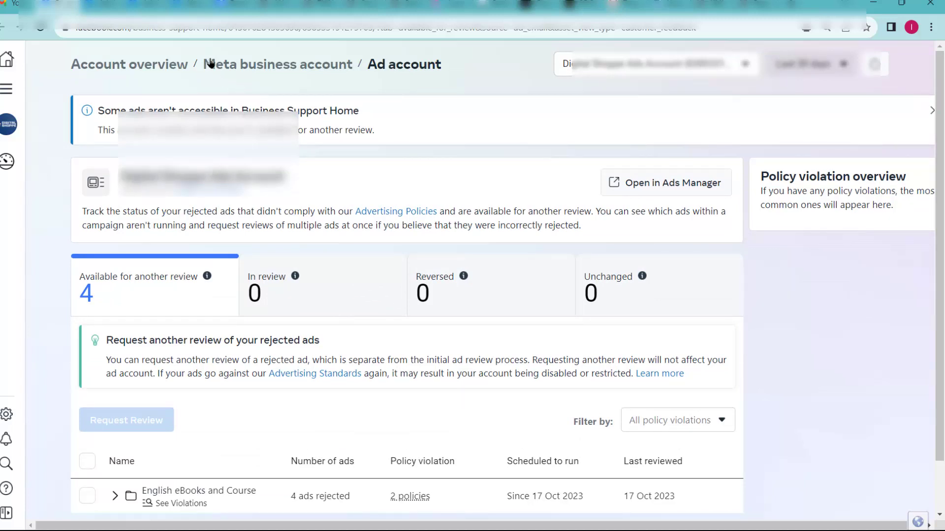
click(6, 88)
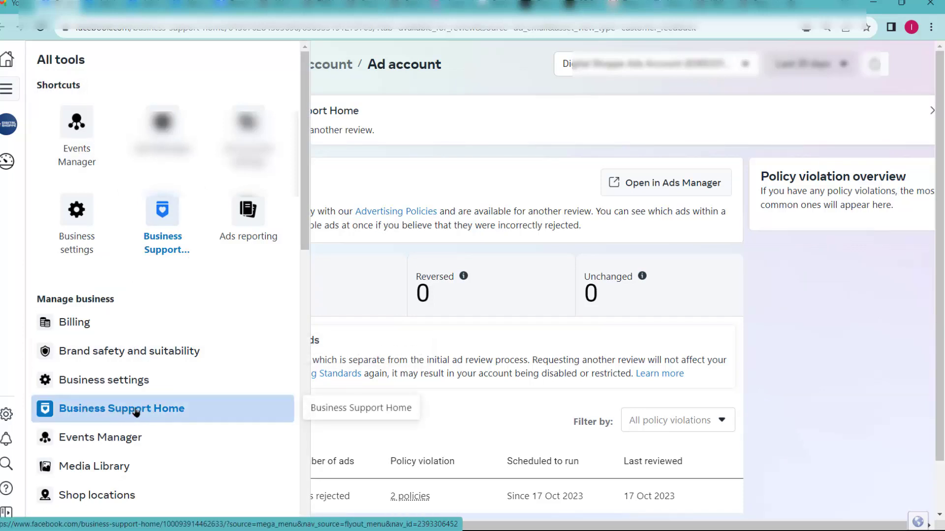
click(507, 215)
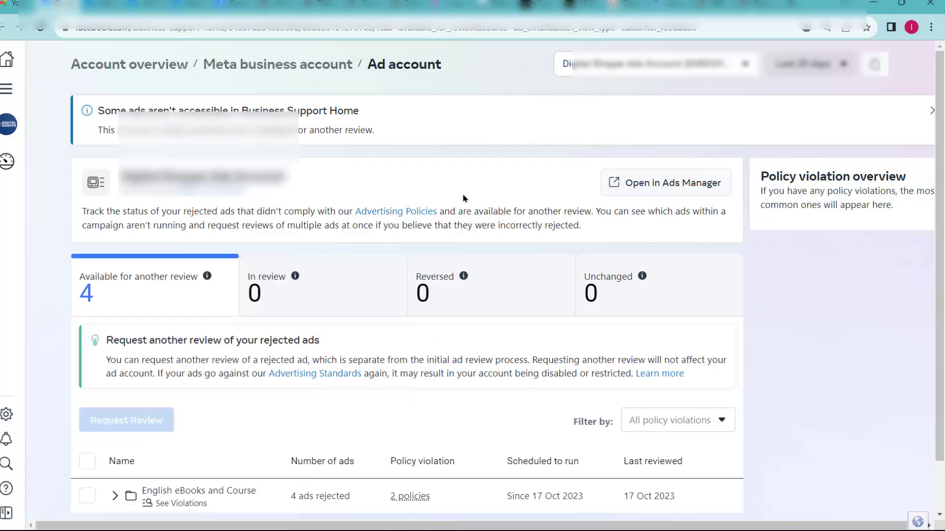
Check the policy violations of the English eBooks and Course campaign and expand it down to the ads of its first ad set.
scroll(343, 311, down, 1)
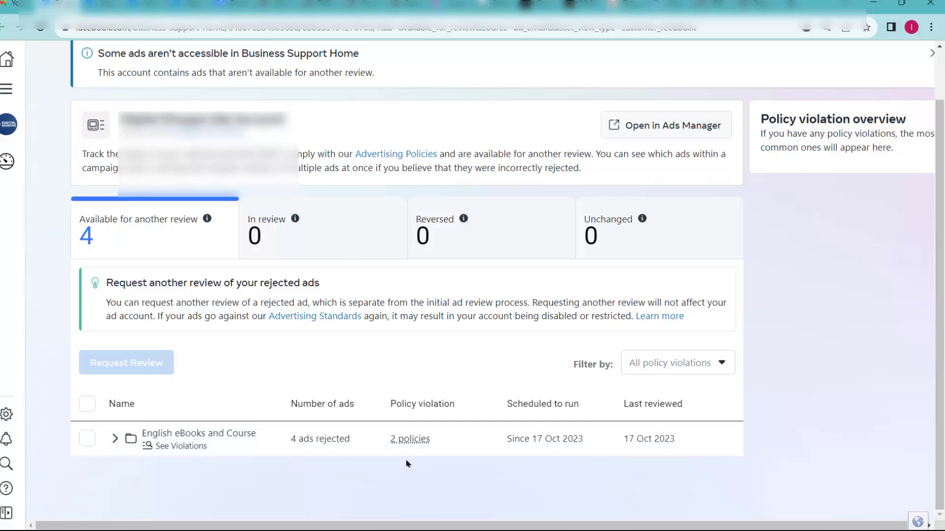
mouse_move(418, 444)
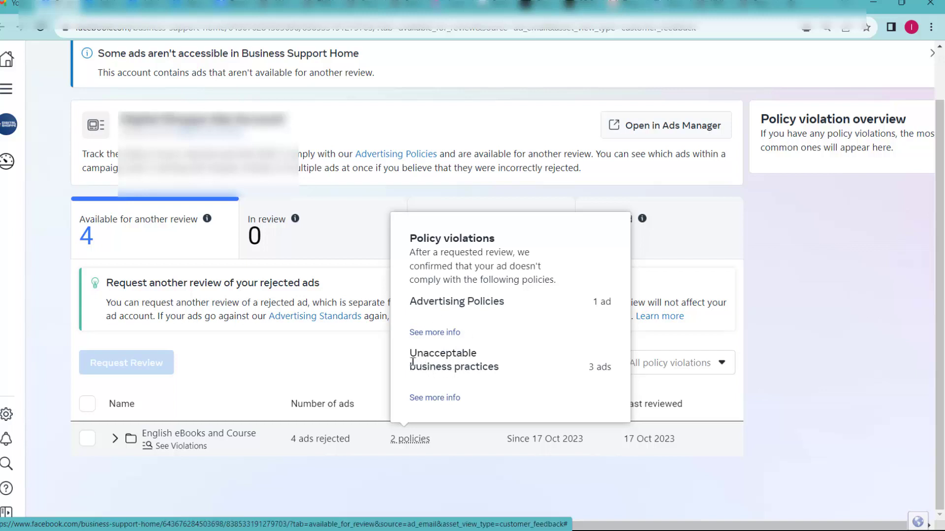
click(115, 438)
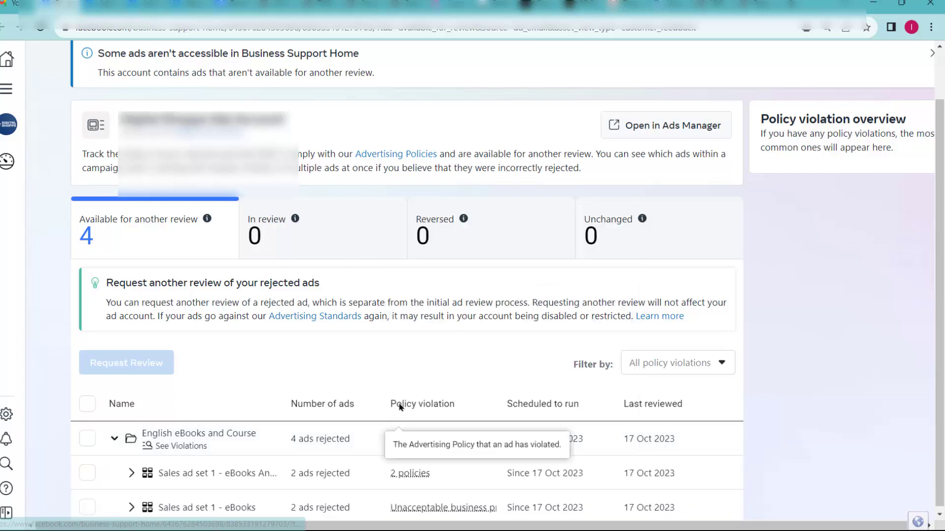
click(131, 469)
scroll(364, 463, down, 2)
scroll(363, 464, up, 2)
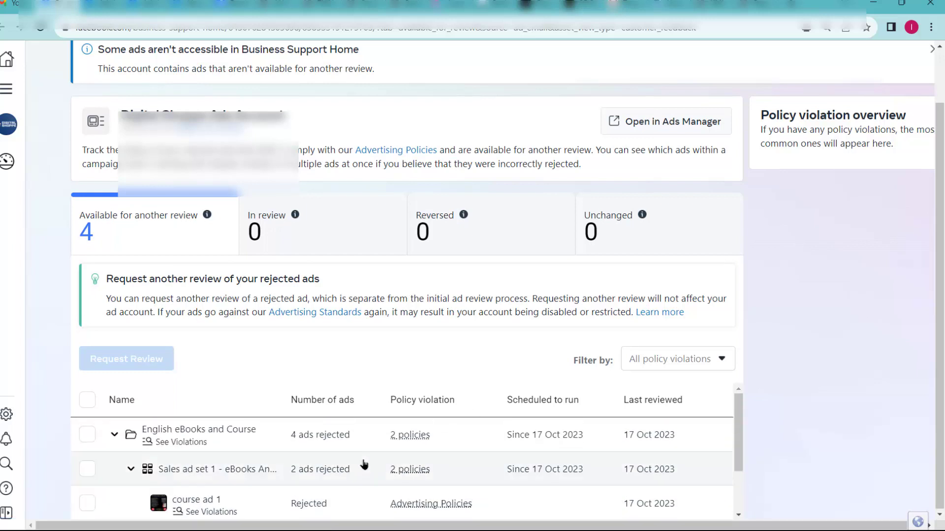
Check the policy violations listed for course ad 1 and course ad 2, and select all rejected ads for another review.
scroll(364, 465, down, 2)
scroll(364, 465, up, 2)
scroll(512, 438, down, 2)
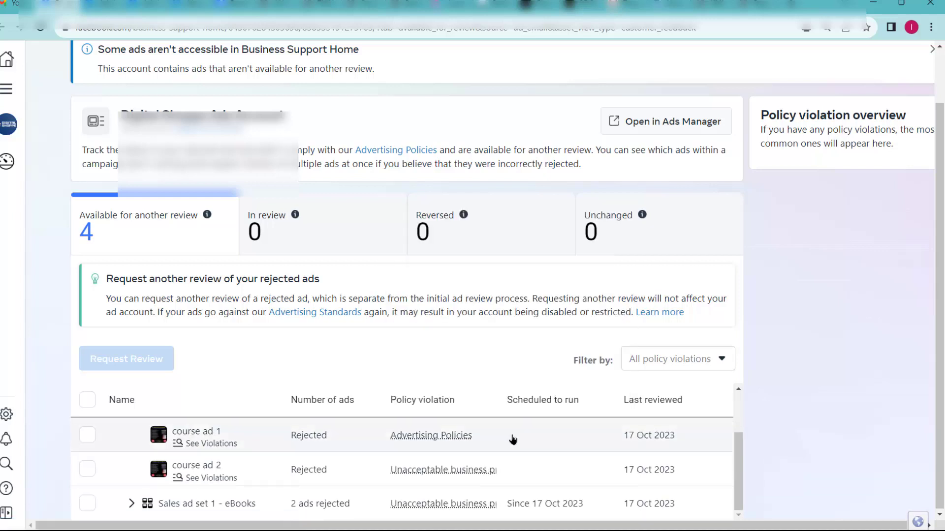
scroll(508, 440, up, 2)
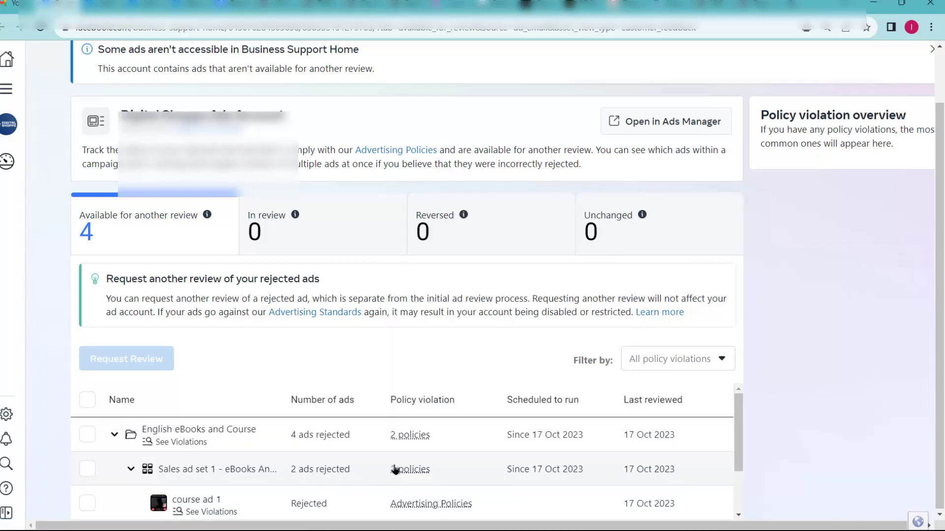
mouse_move(395, 470)
scroll(552, 443, down, 2)
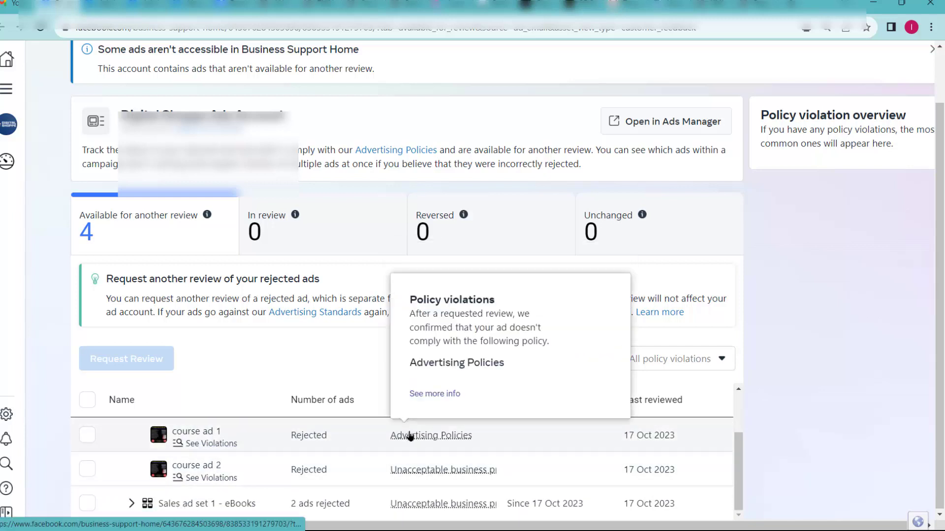
mouse_move(433, 479)
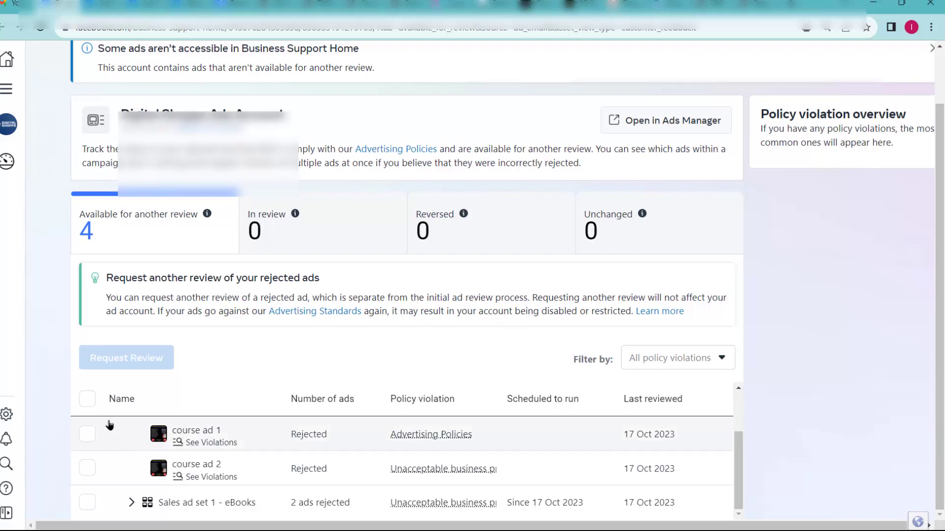
click(87, 400)
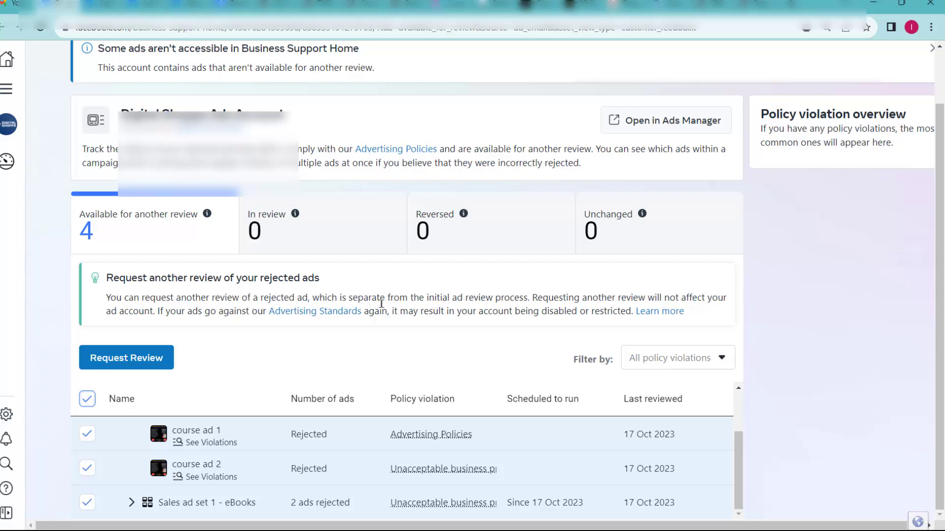
Switch to Ads Manager and follow the English eBooks and Course campaign's delivery errors down to the first ad set's ads.
click(97, 7)
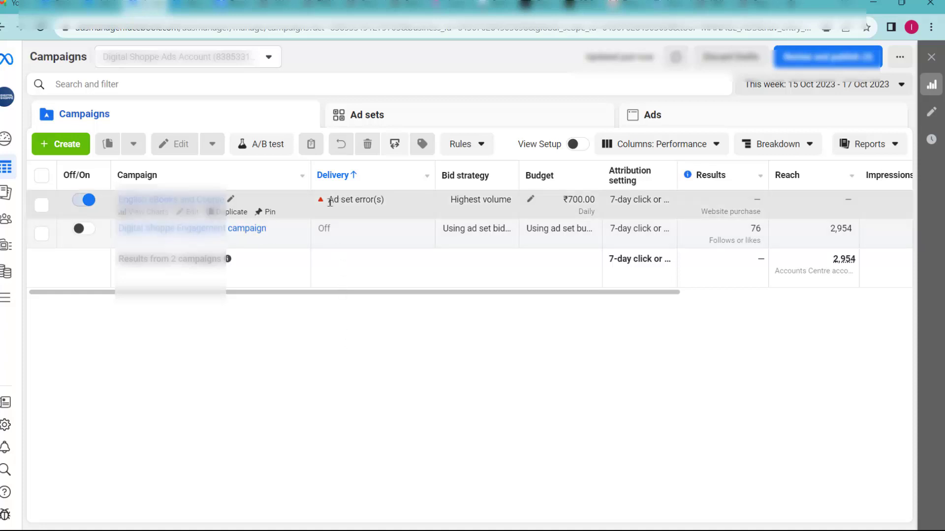
mouse_move(322, 201)
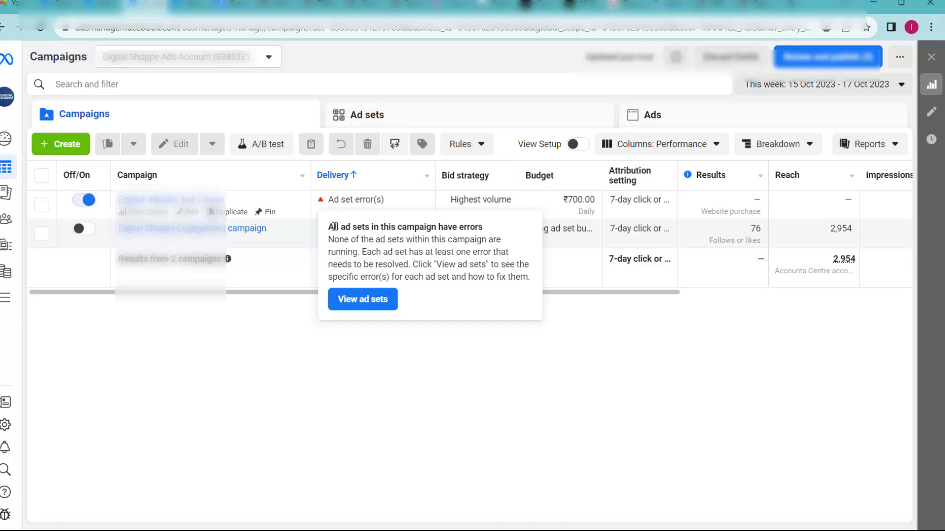
click(369, 301)
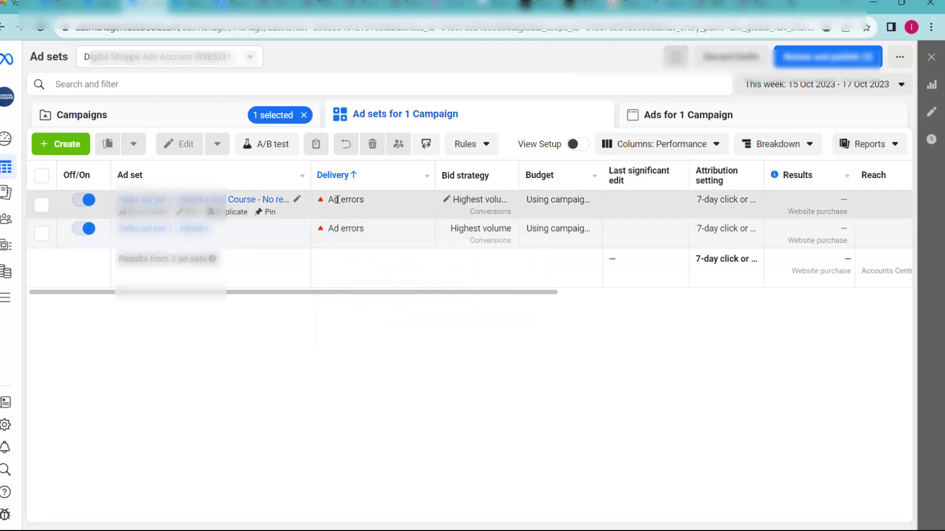
click(355, 299)
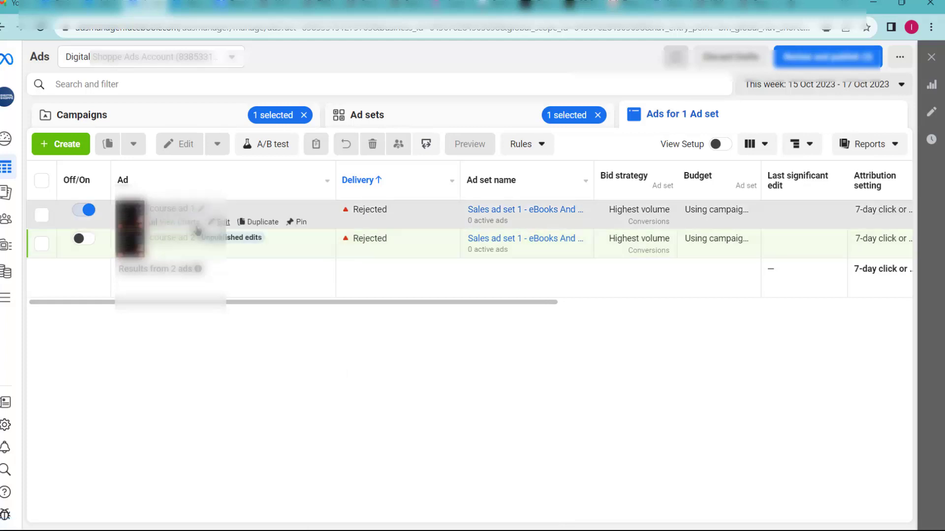
Open Business Support Home from course ad 1's rejection details and return to the ads list in Ads Manager.
mouse_move(371, 211)
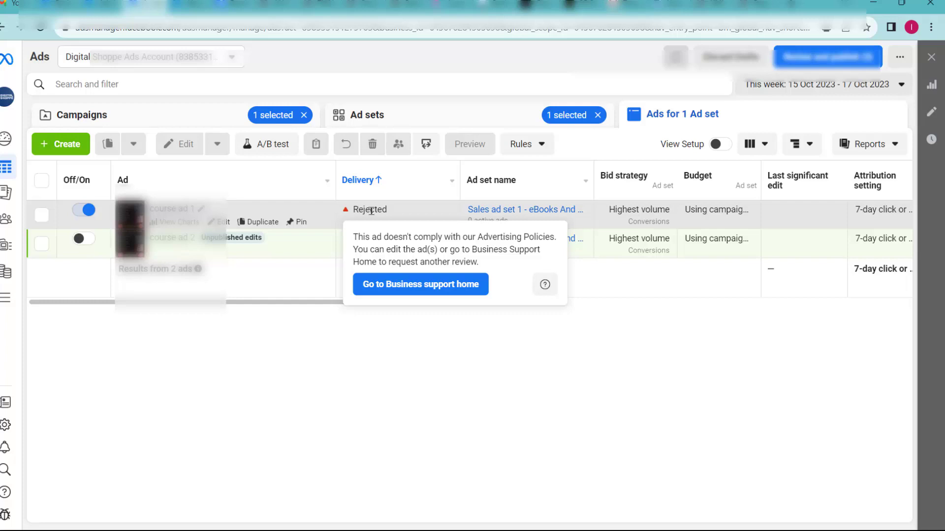
click(421, 285)
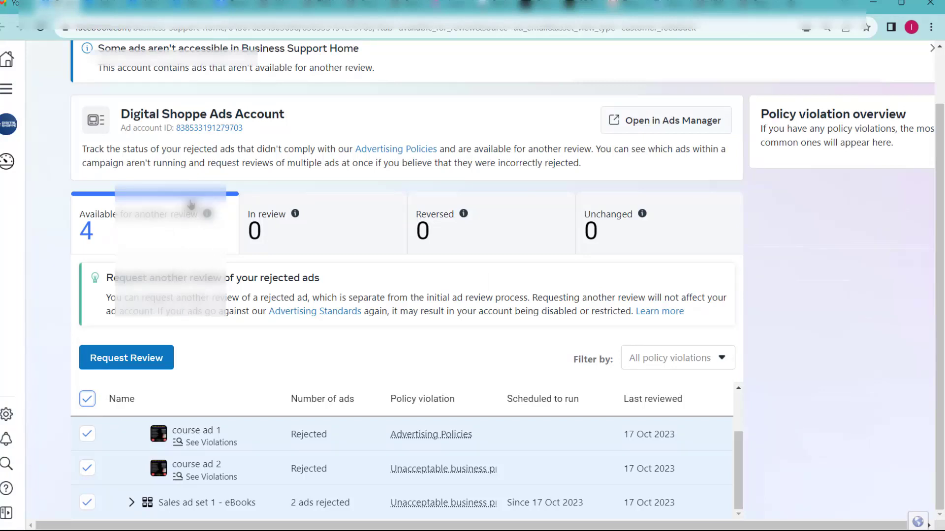
click(145, 10)
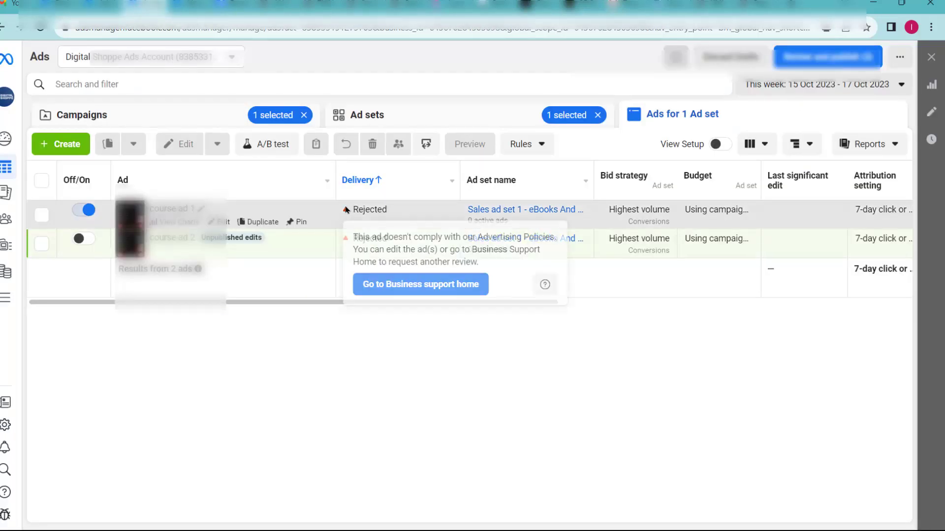
Select course ad 1, open it for editing and dismiss the recommendations.
click(40, 215)
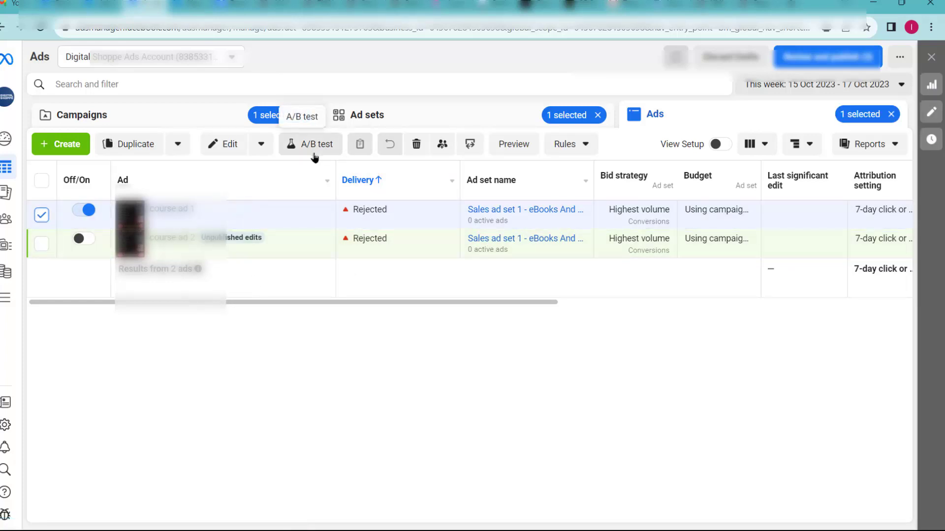
mouse_move(367, 206)
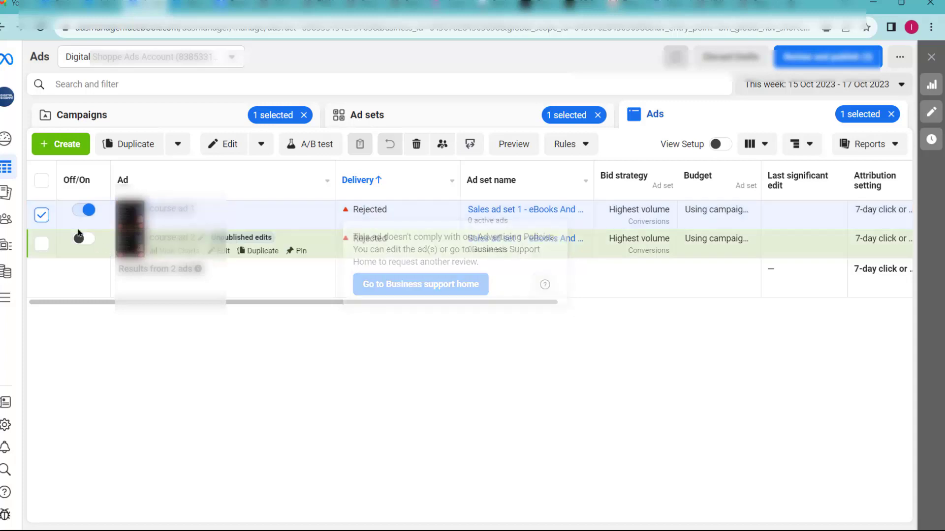
click(227, 145)
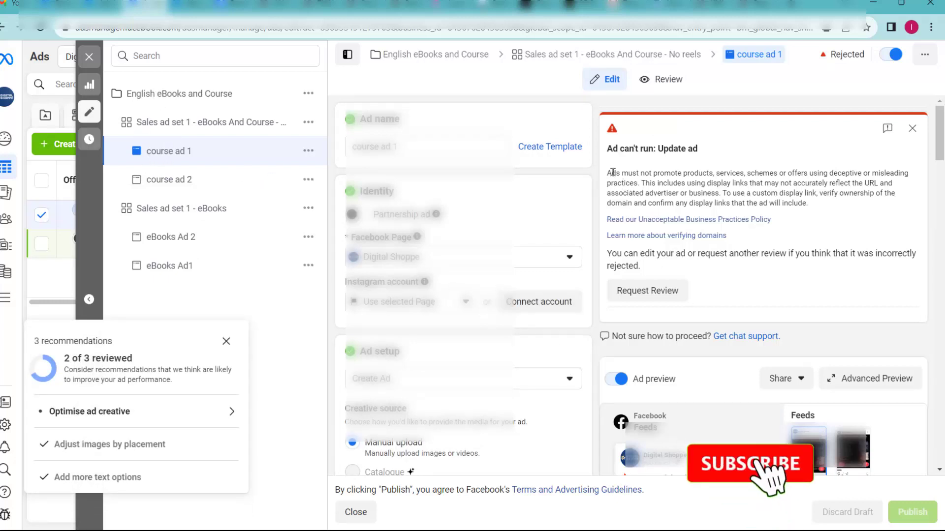
drag(659, 148, 698, 149)
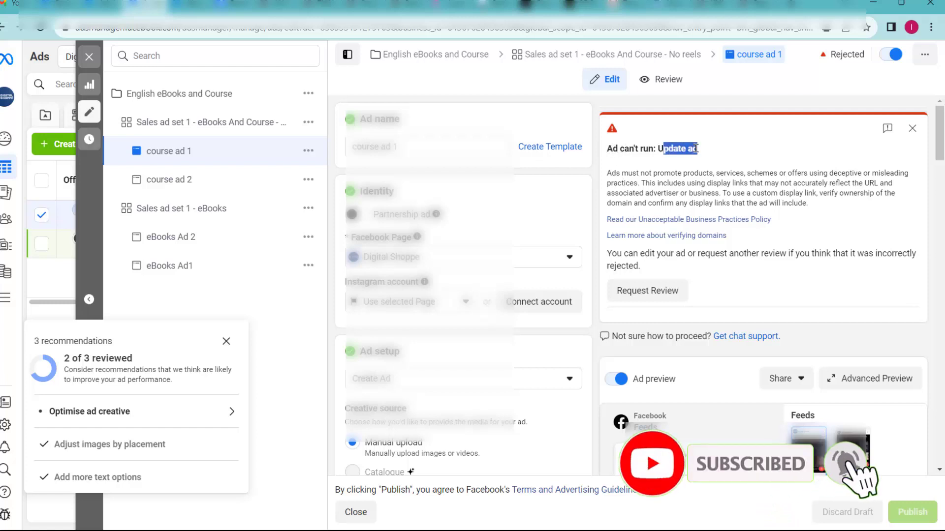
click(684, 158)
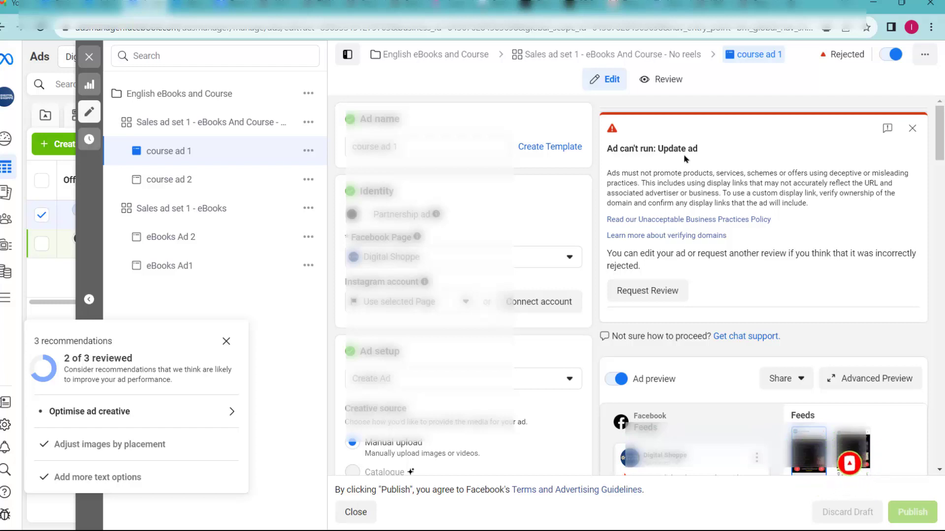
click(226, 341)
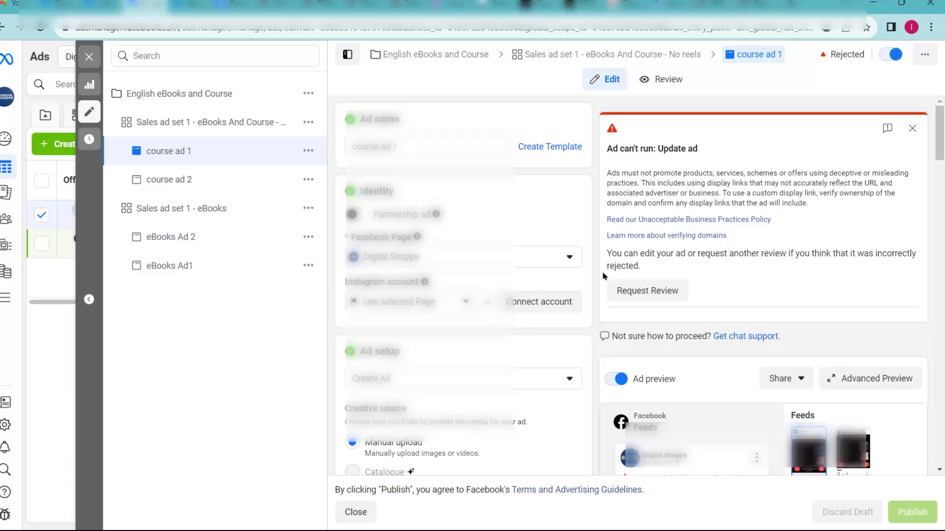
Examine the rejection explanation for course ad 1, covering deceptive practices and the use of display links.
triple_click(686, 173)
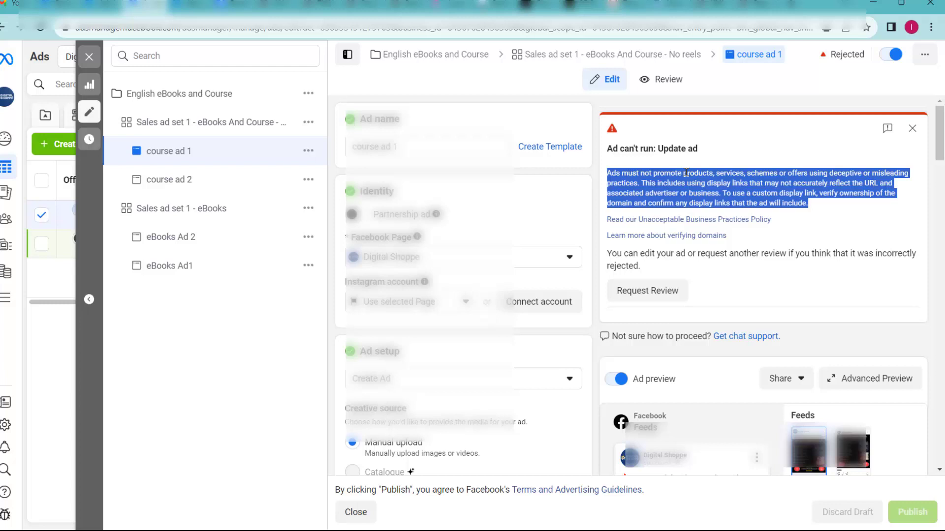
click(679, 175)
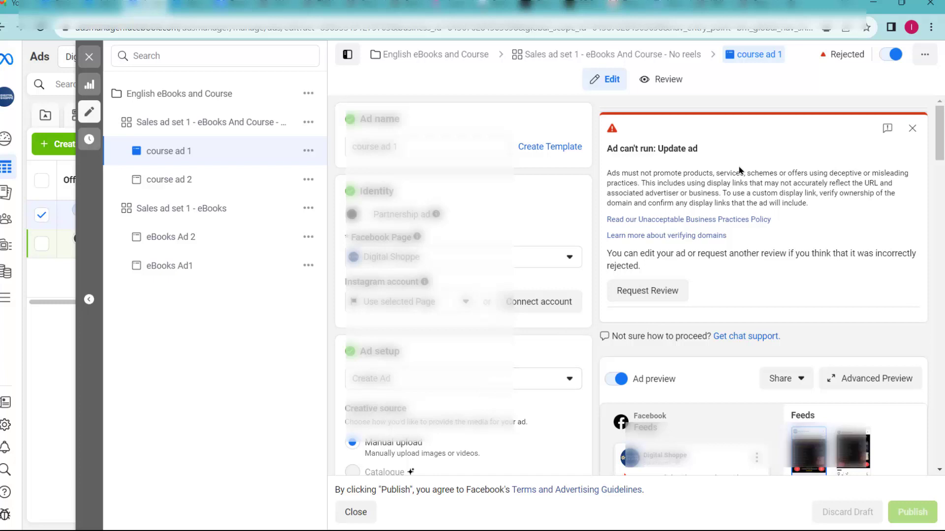
drag(610, 173, 765, 182)
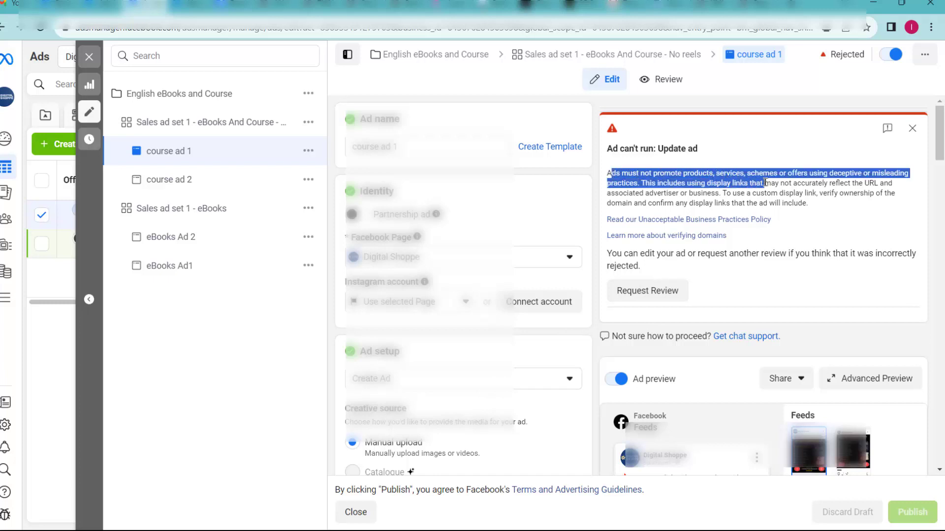
click(780, 179)
drag(640, 183, 671, 186)
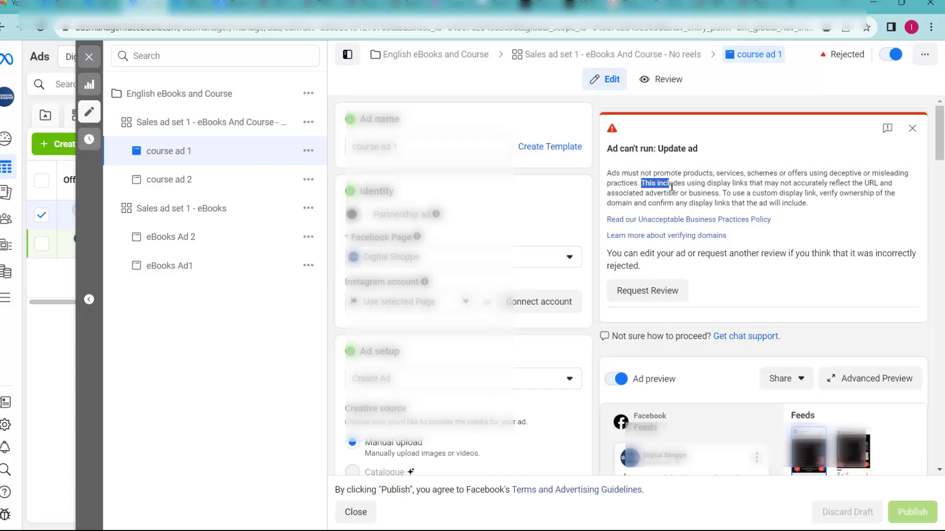
click(711, 188)
Find the Display link in course ad 1's Destination settings and highlight its address for inspection.
scroll(534, 236, down, 10)
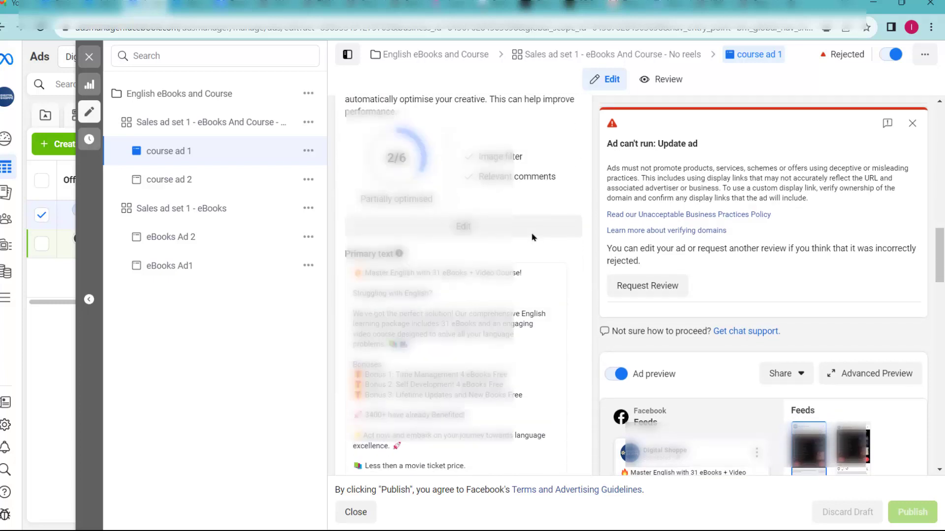
scroll(531, 237, down, 8)
scroll(529, 233, down, 8)
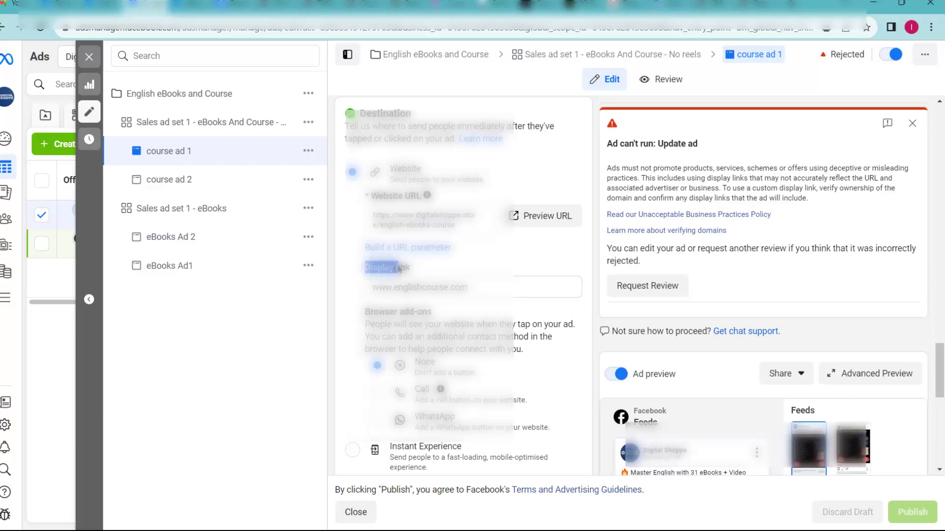
drag(492, 290, 357, 296)
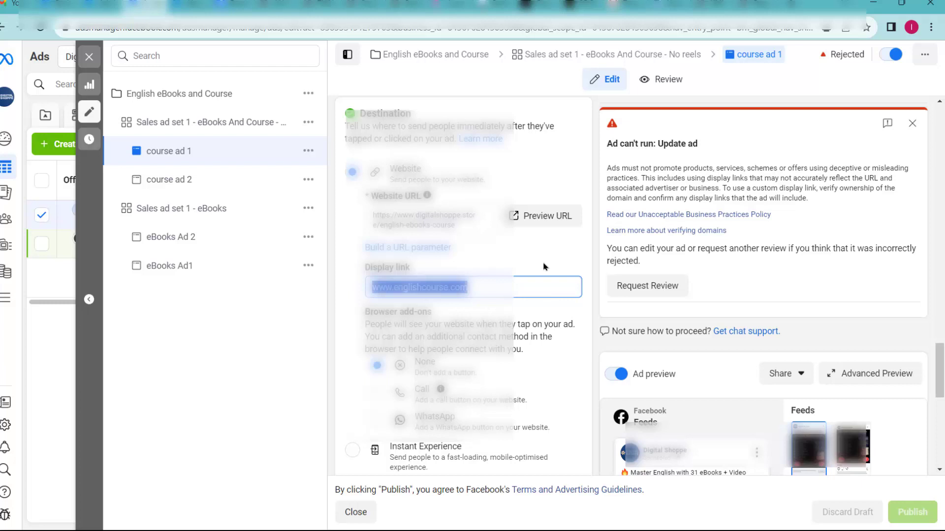
click(484, 288)
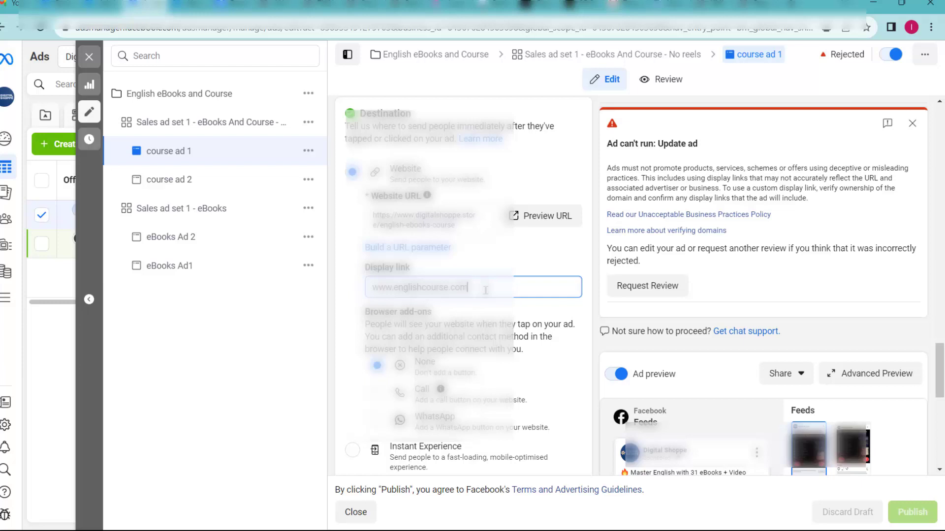
triple_click(437, 283)
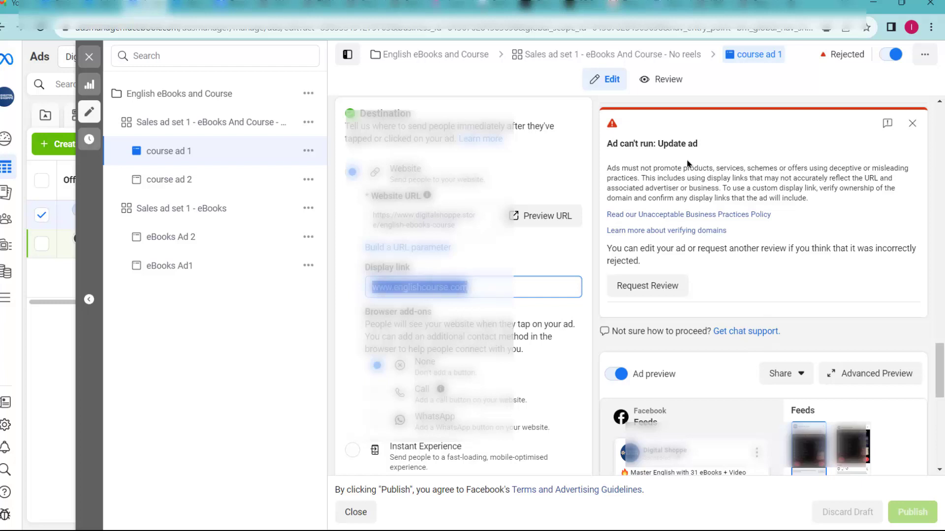
Open the Unacceptable Business Practices Policy linked from course ad 1's rejection notice.
click(679, 217)
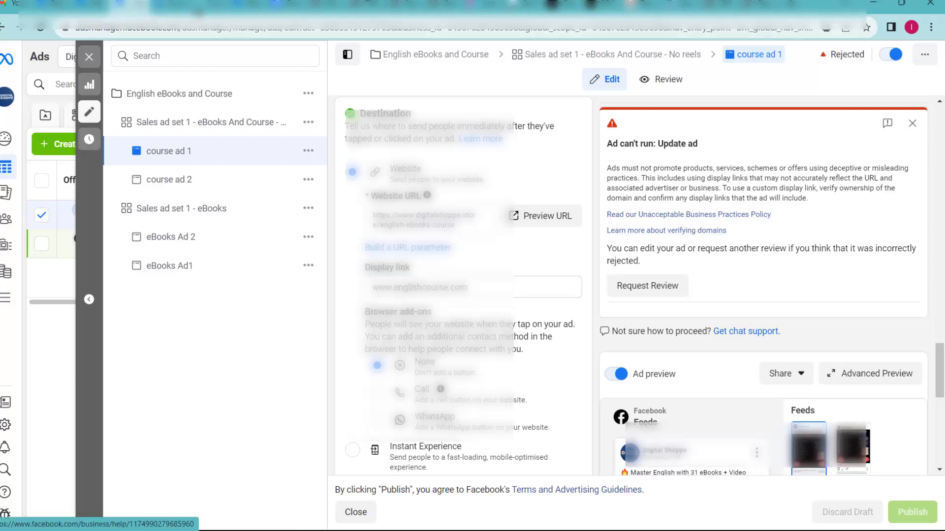
Reread course ad 1's rejection explanation, highlighting the passages on deceptive practices and custom display links.
key(ctrl+w)
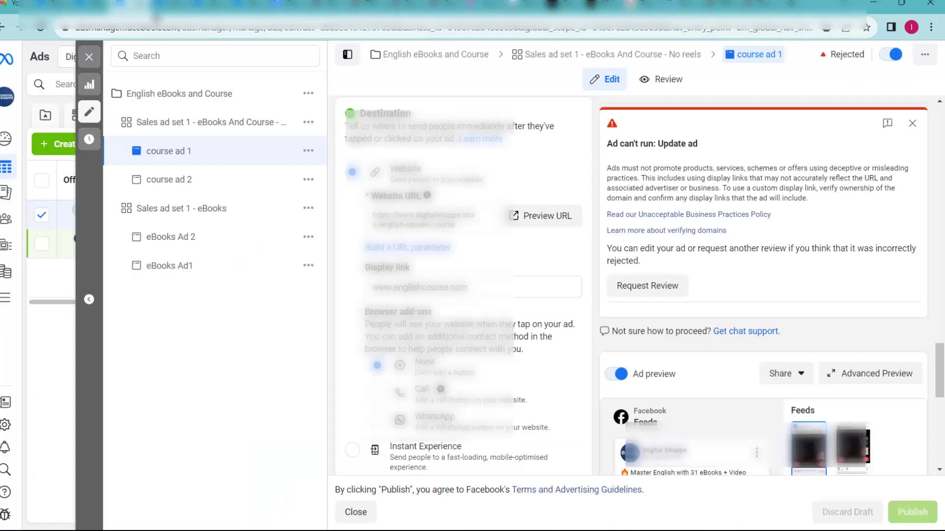
drag(664, 169, 818, 195)
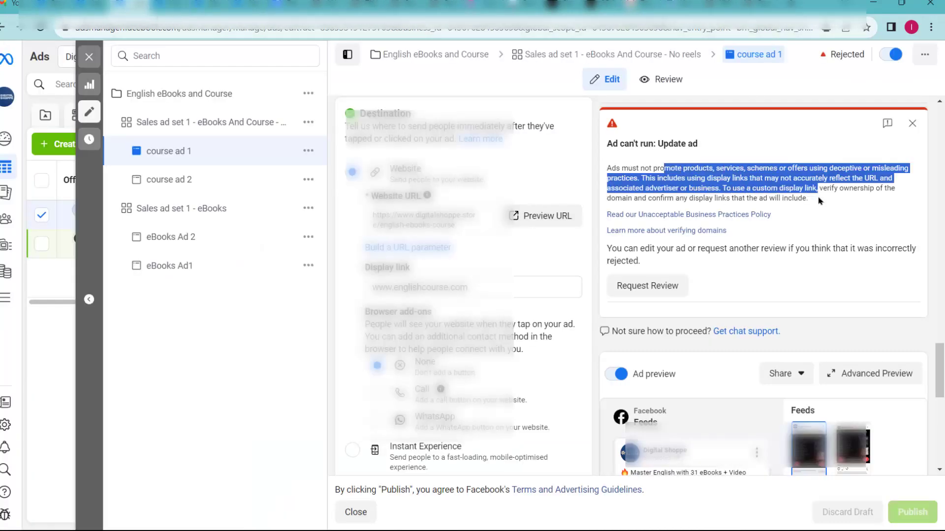
click(821, 201)
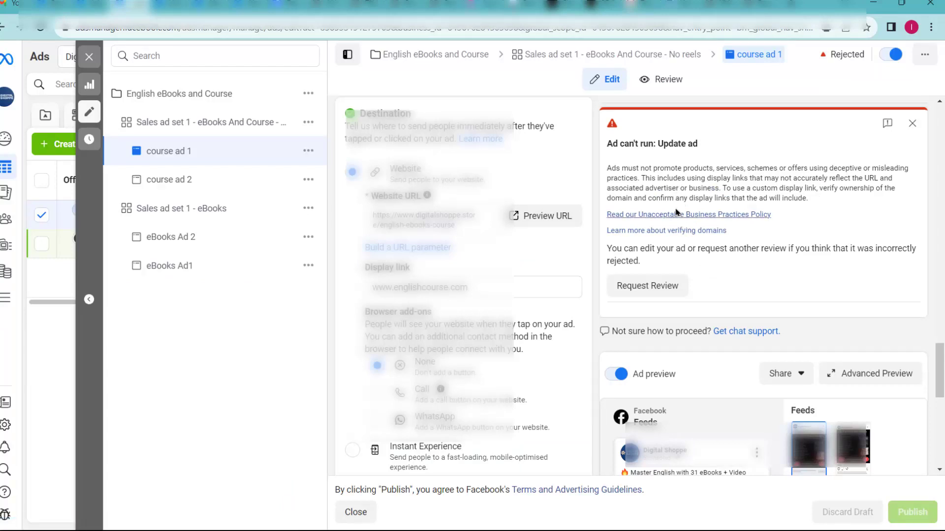
triple_click(714, 188)
click(715, 187)
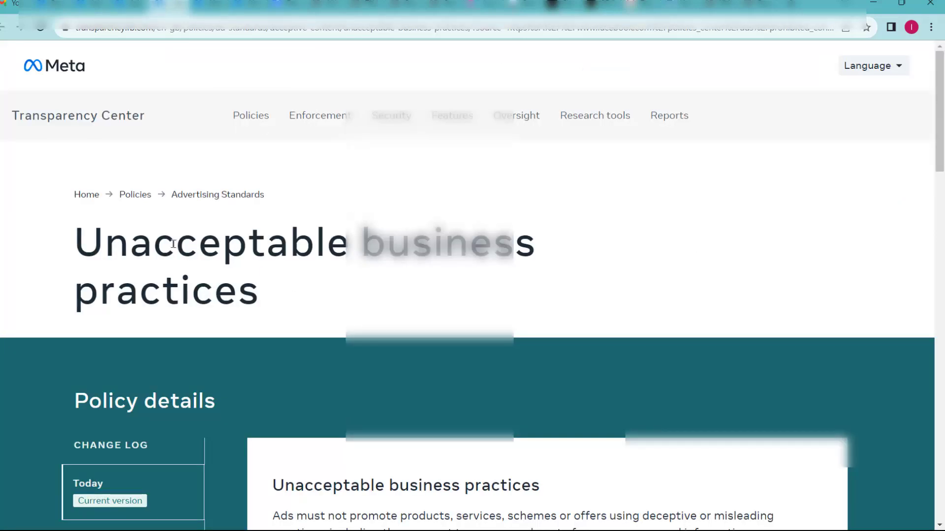
On the Unacceptable business practices policy page, expand the full guidelines and review the prohibited claims and scheme types.
scroll(447, 299, down, 15)
scroll(519, 256, up, 5)
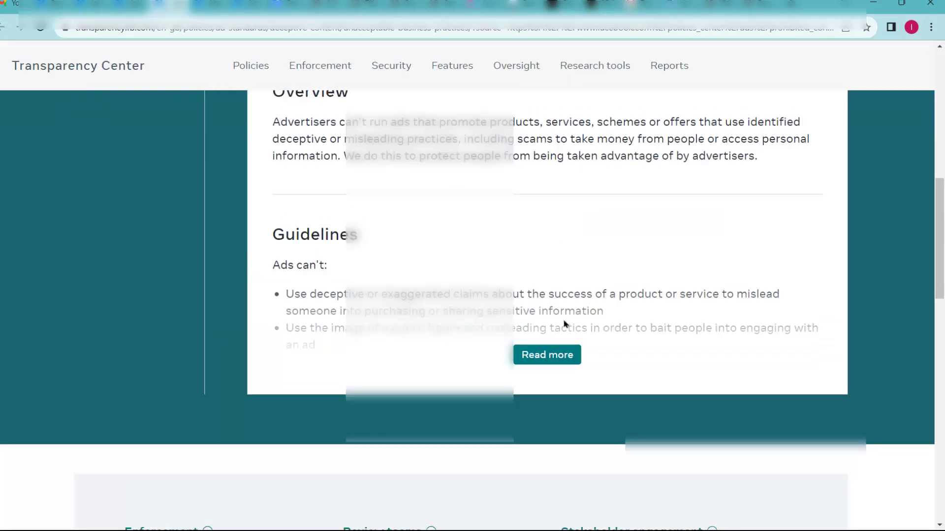
click(546, 354)
scroll(592, 280, down, 5)
scroll(462, 306, up, 4)
scroll(462, 307, up, 6)
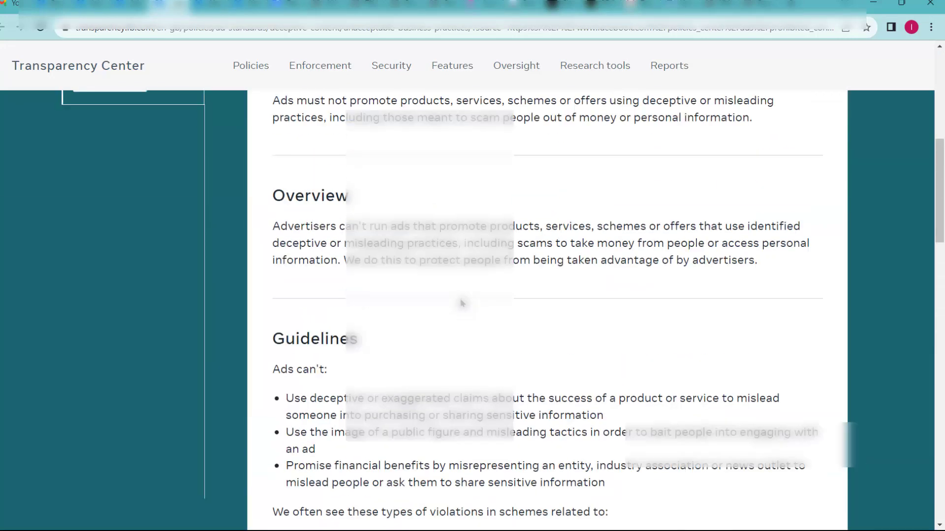
scroll(462, 305, down, 4)
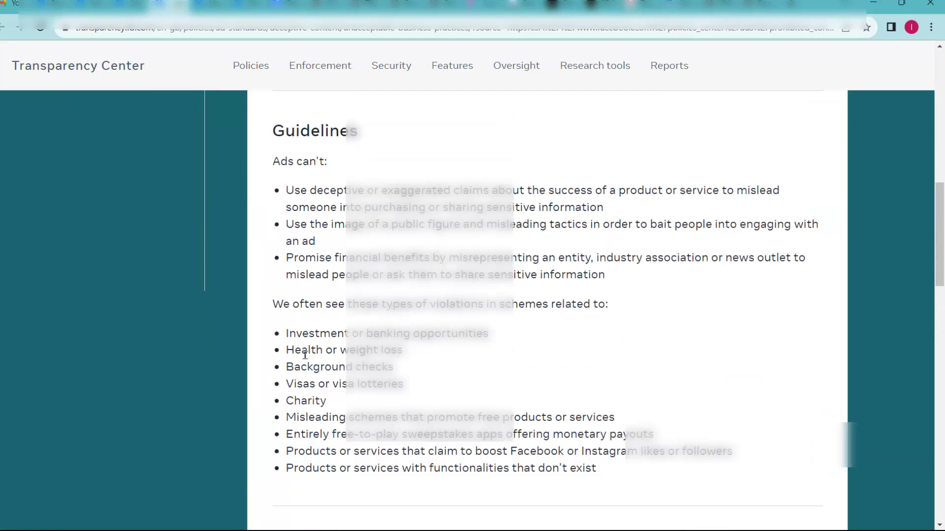
drag(287, 344, 416, 411)
Return to course ad 1 in Ads Manager and clear the Display link address in its Destination settings.
click(126, 8)
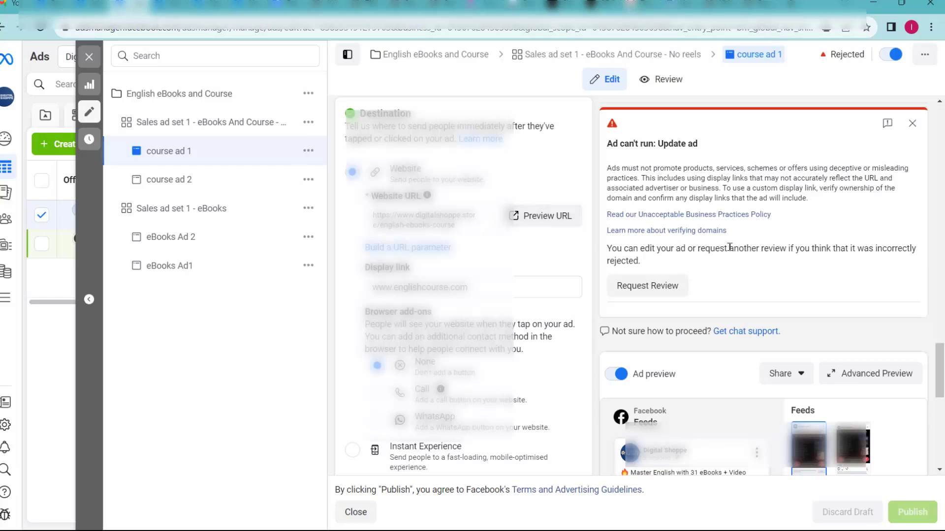
scroll(733, 241, down, 2)
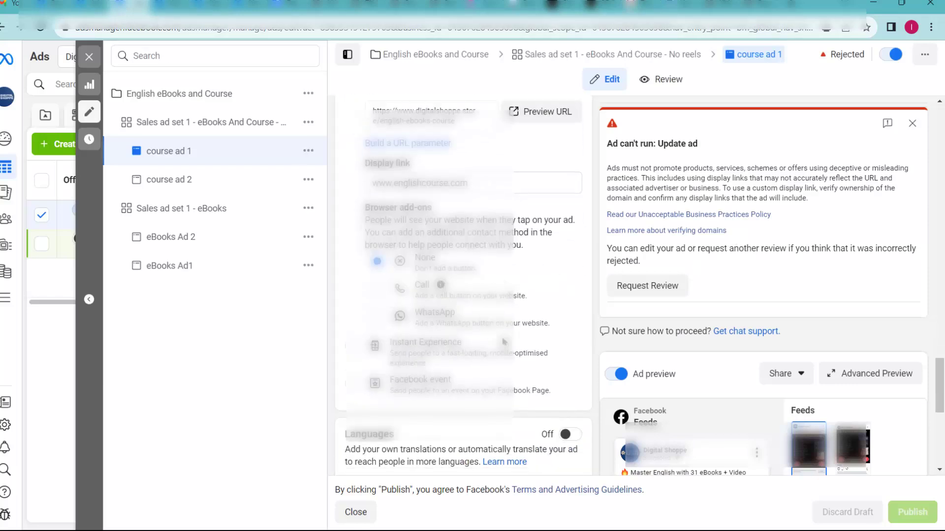
scroll(505, 343, down, 4)
scroll(507, 357, up, 4)
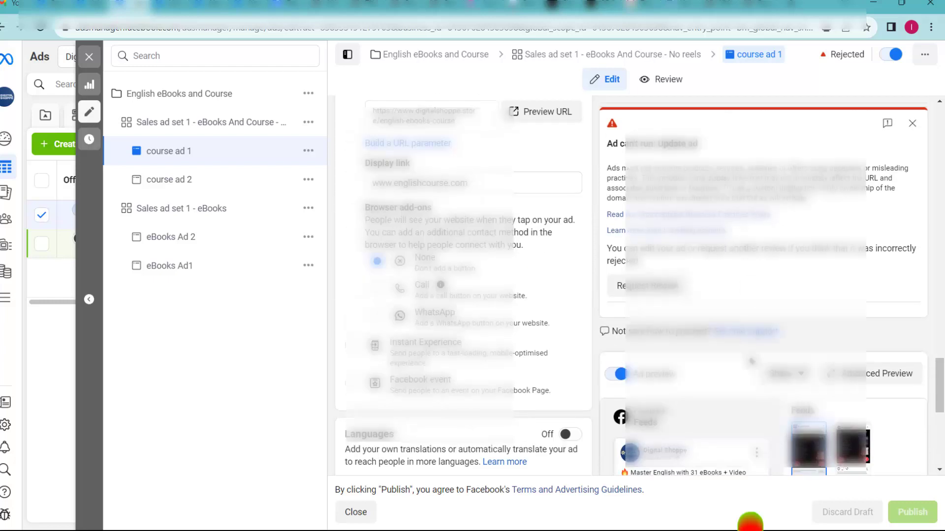
scroll(506, 319, down, 2)
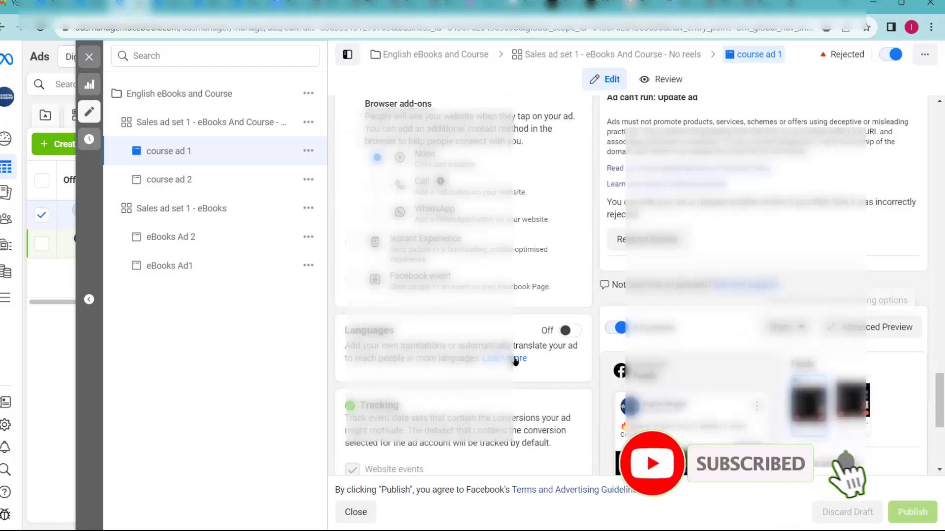
scroll(433, 286, down, 4)
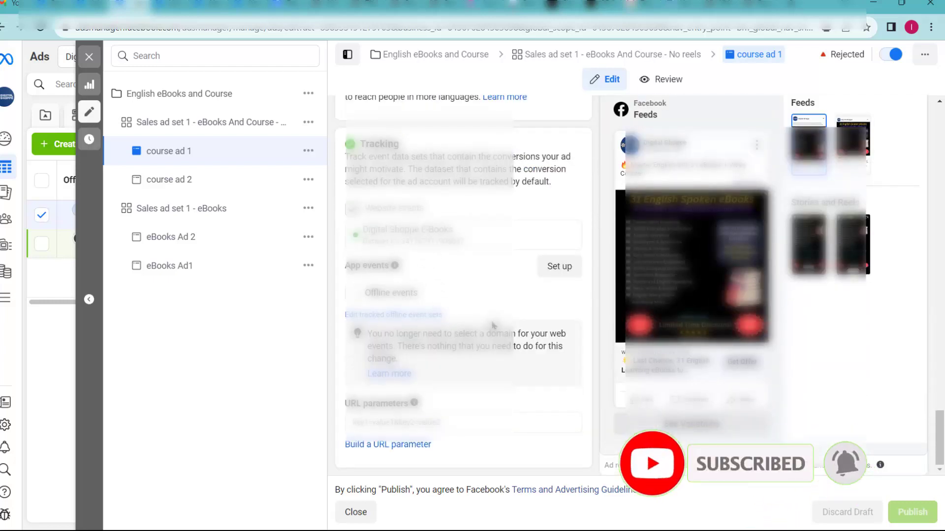
scroll(490, 325, up, 4)
drag(480, 234, 349, 233)
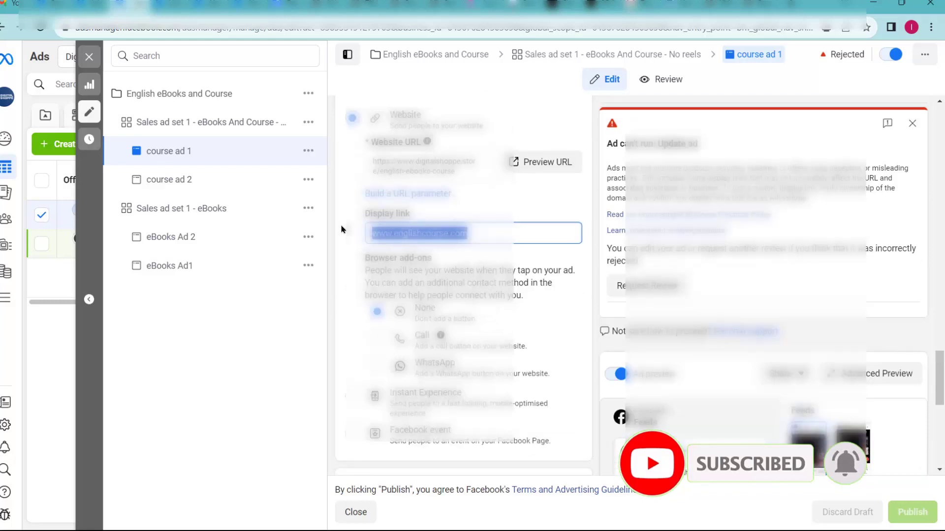
key(BackSpace)
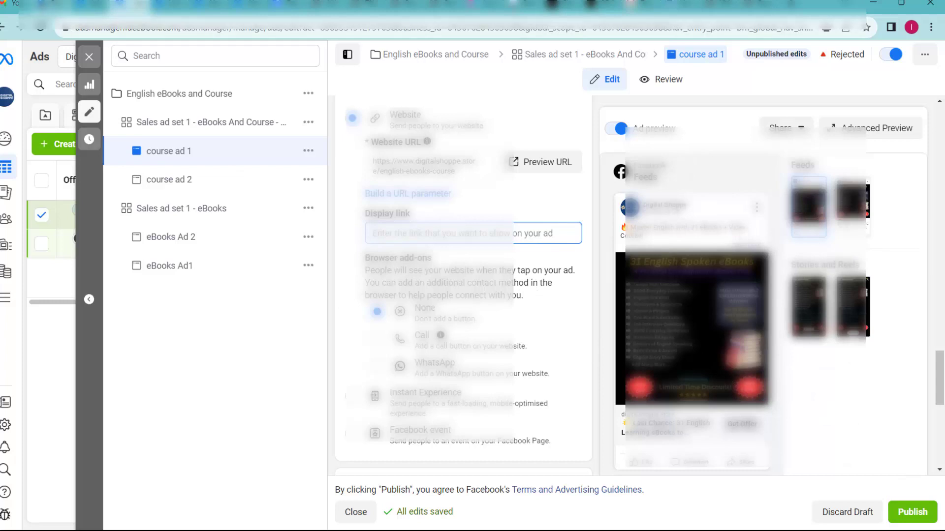
Check the rejected ads available for another review in Business Support Home, and return to Ads Manager.
click(56, 8)
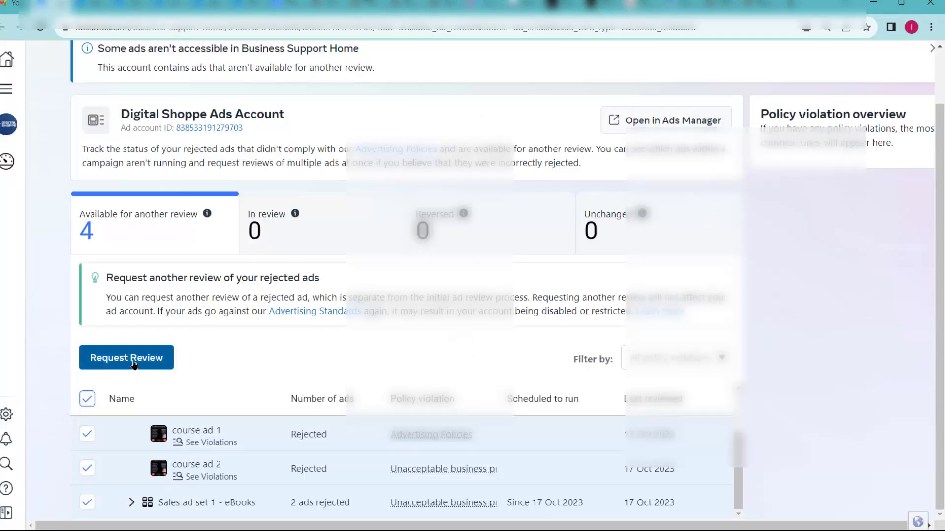
click(139, 9)
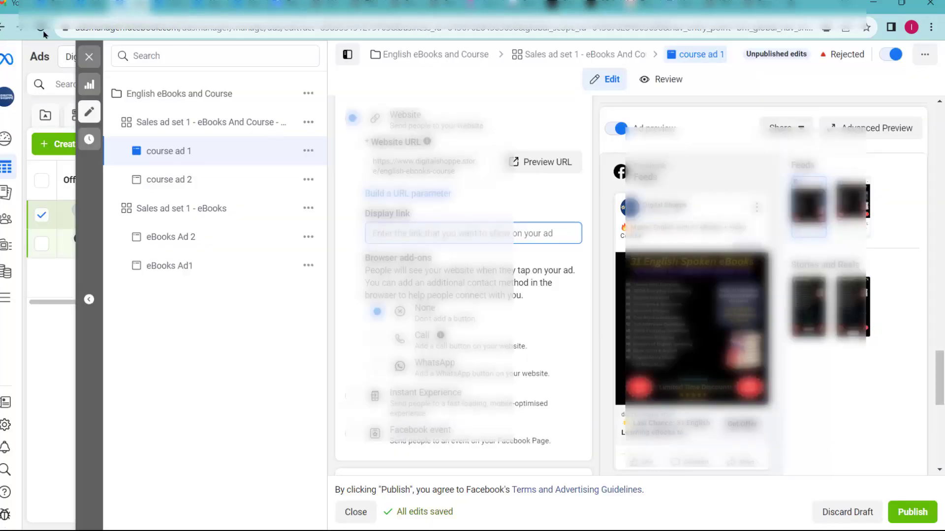
click(58, 5)
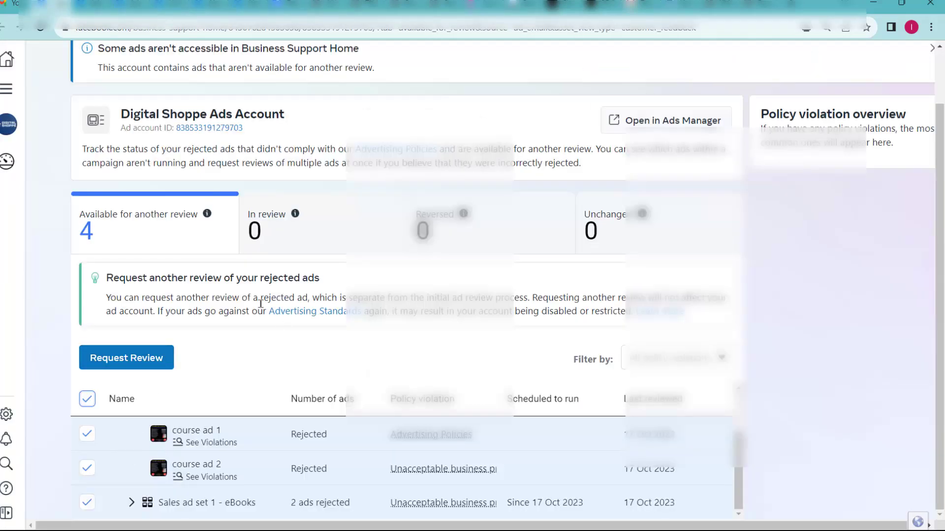
click(139, 10)
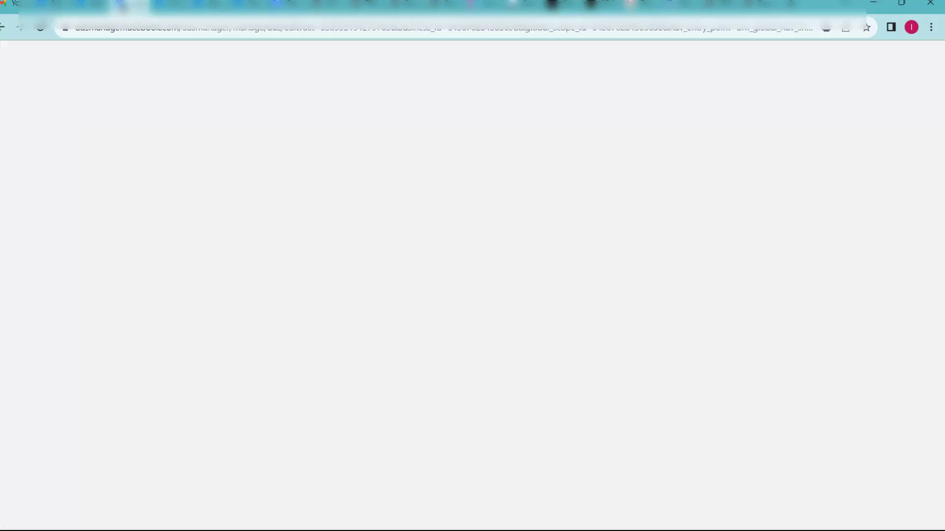